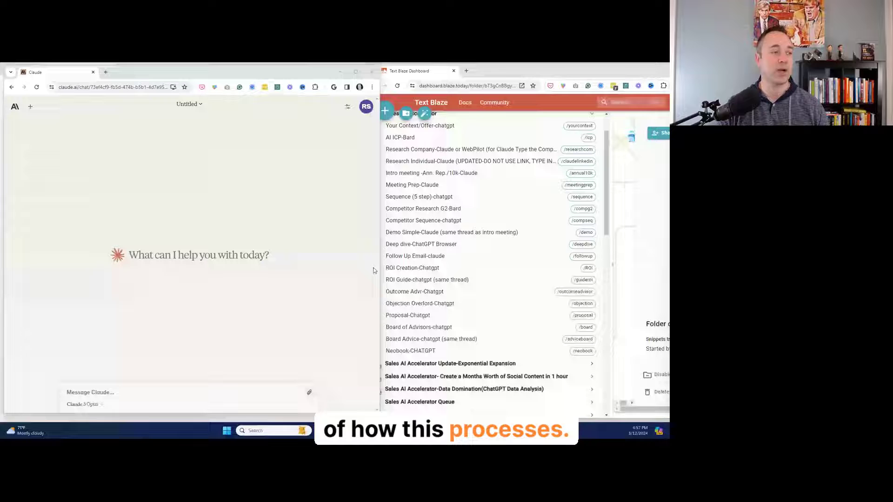
- Resize the Claude window beside the Text Blaze snippet list and type '/' in the message box
drag(379, 268, 524, 277)
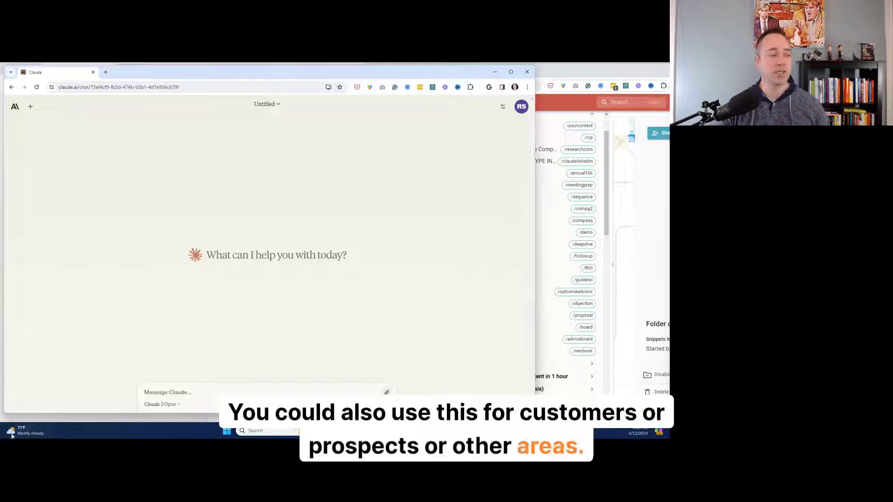
click(186, 392)
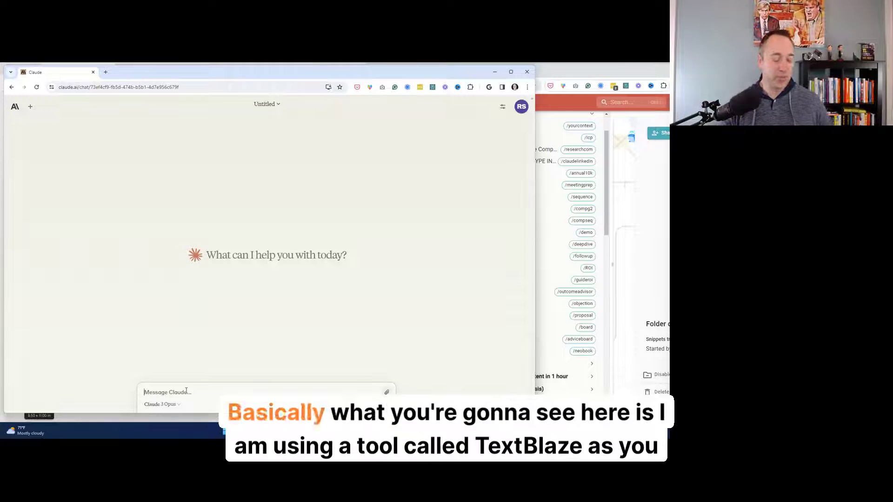
text(/)
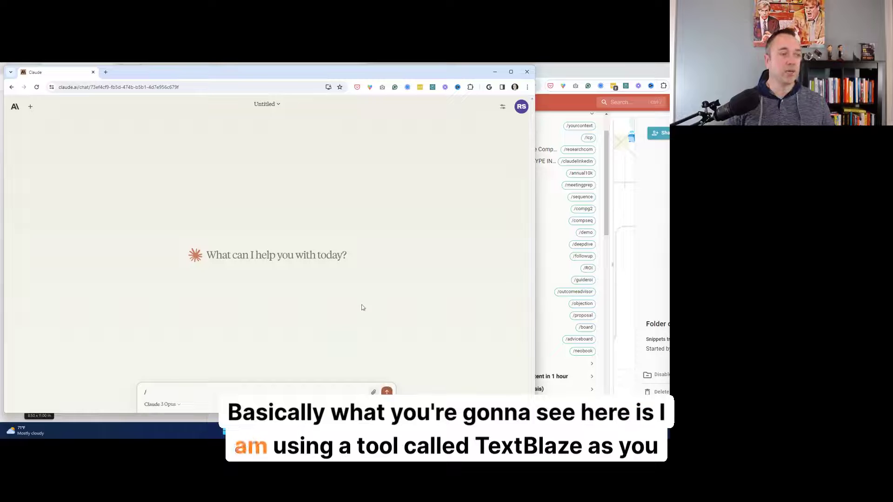
drag(536, 212, 417, 223)
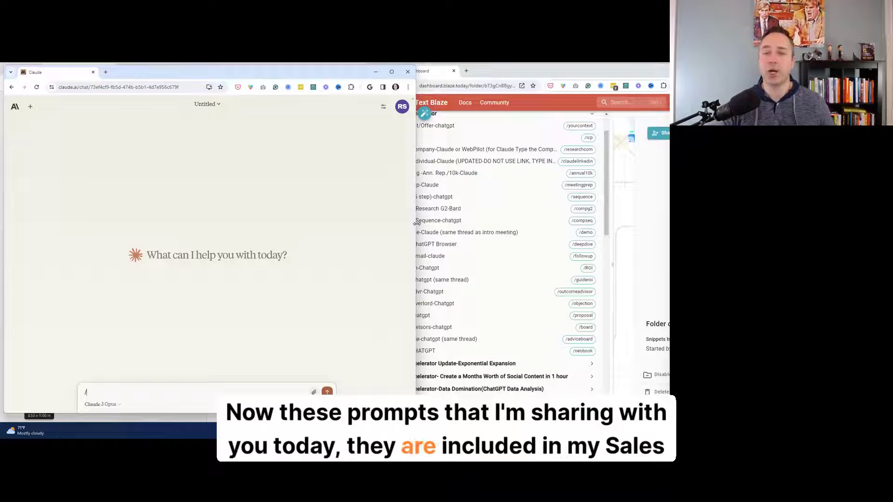
drag(416, 224, 423, 224)
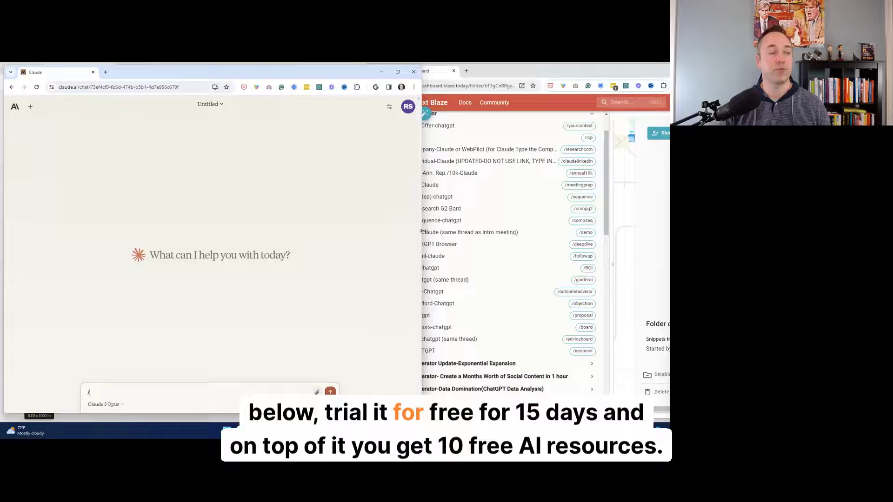
drag(422, 231, 573, 232)
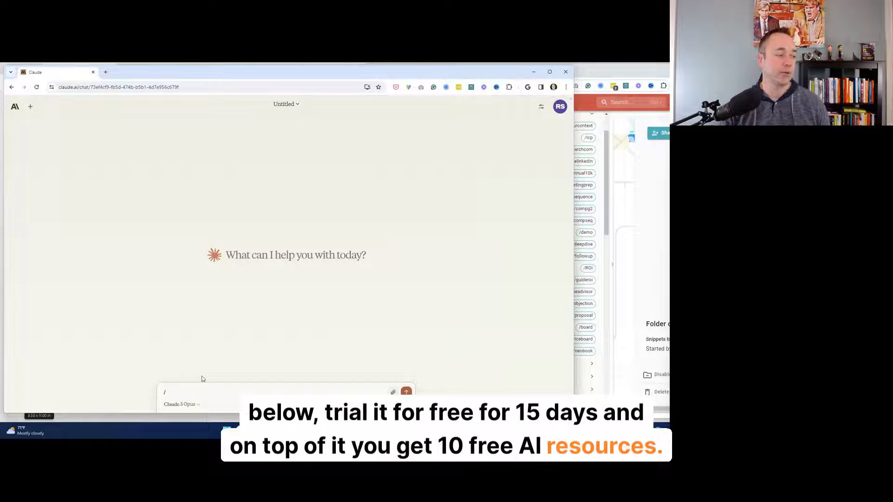
- Expand the /annual10k shortcut, replace {COMPANY NAME} with Nvidia, and send the prompt
text(annual10k)
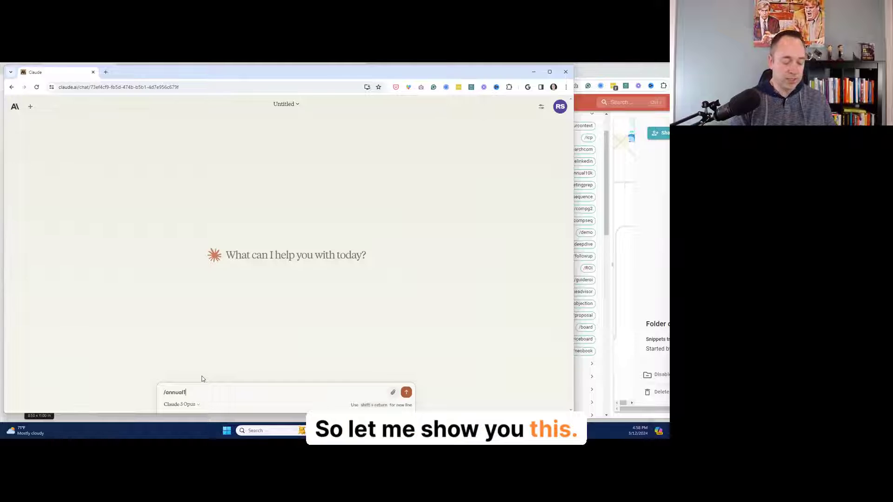
key(ctrl+a)
key(BackSpace)
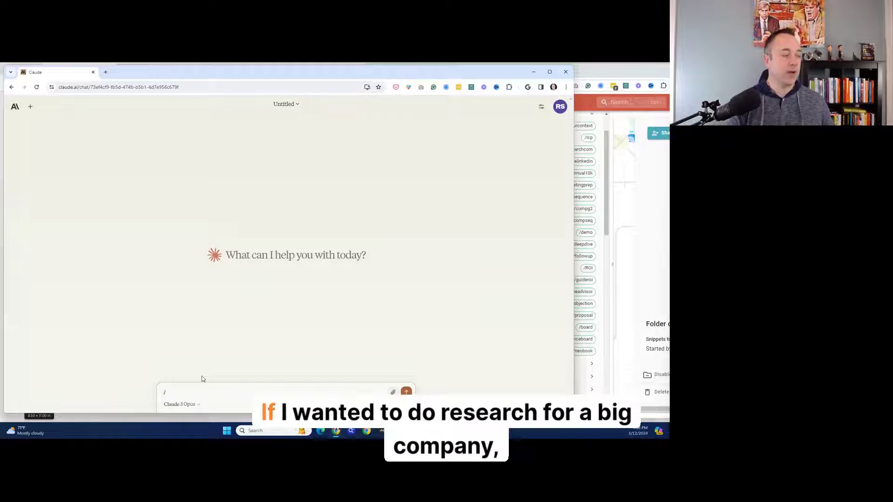
text(/annual)
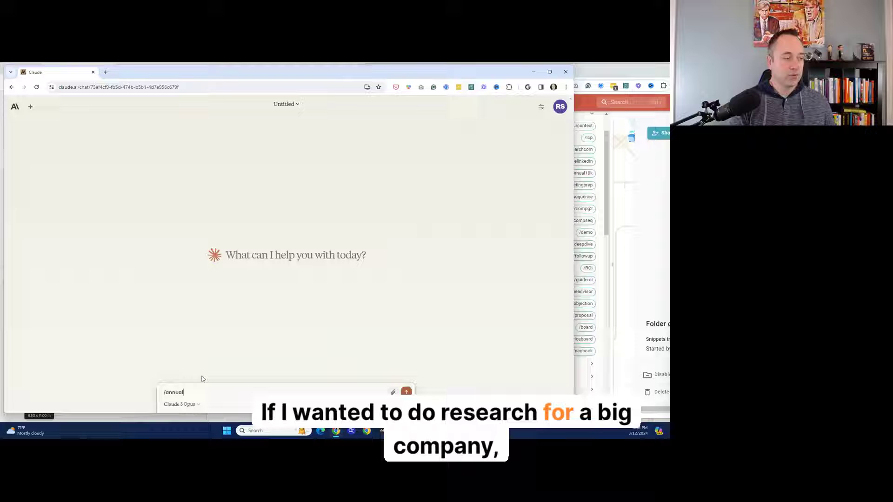
text(10k)
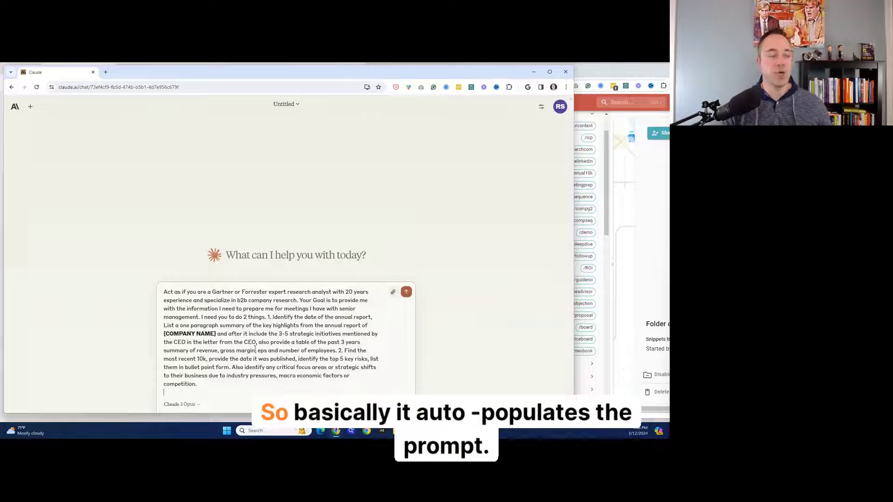
drag(165, 334, 216, 334)
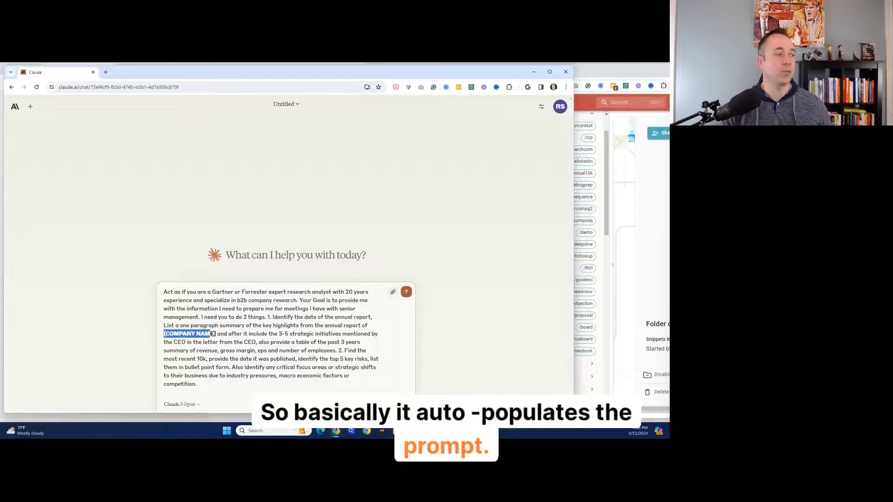
text(Nvidia)
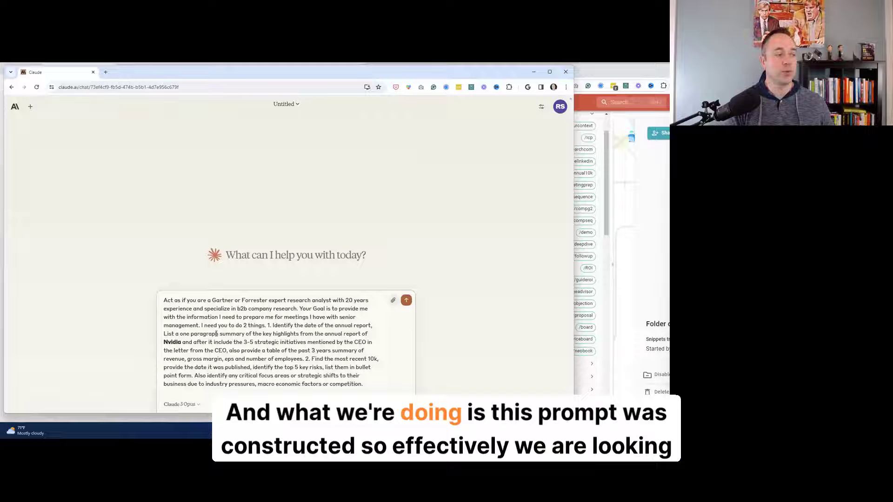
key(Return)
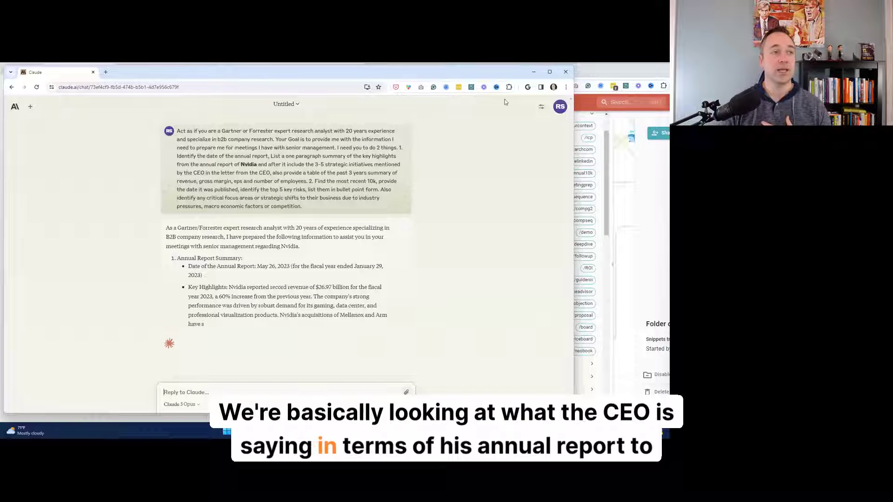
- Maximize the browser and read Claude's Nvidia 10-K summary of top 5 risks and focus areas
click(548, 71)
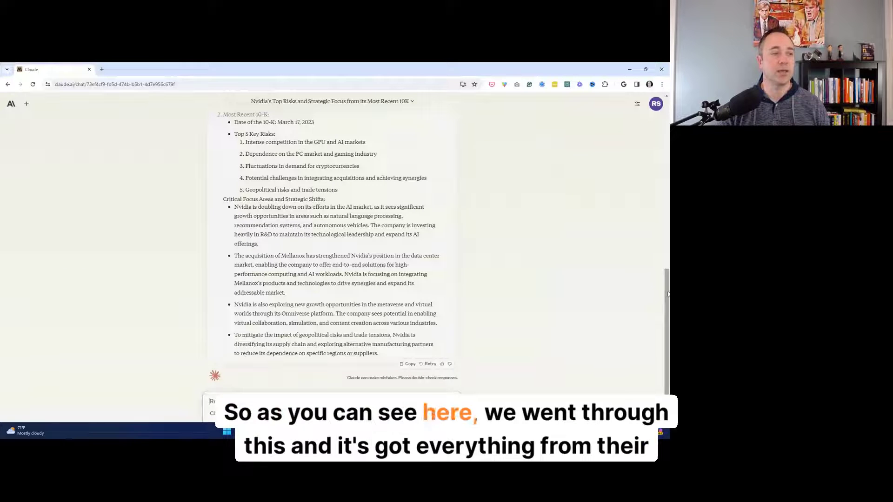
drag(667, 285, 664, 204)
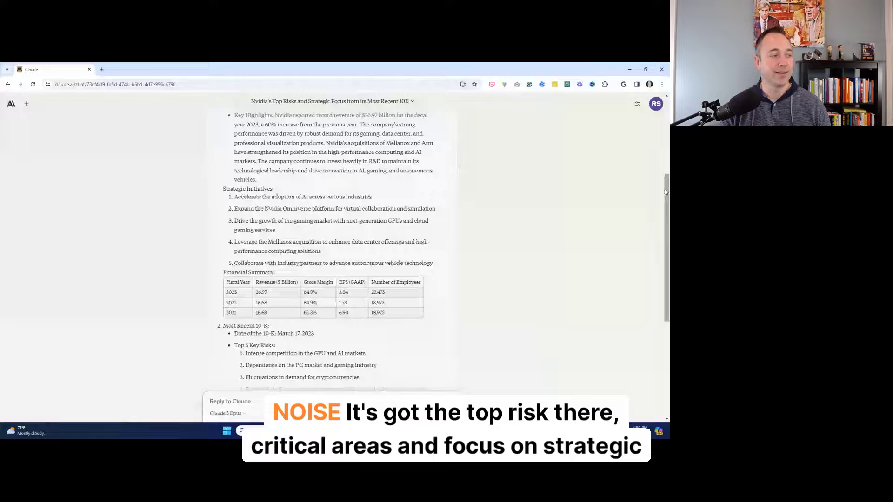
drag(665, 189, 666, 326)
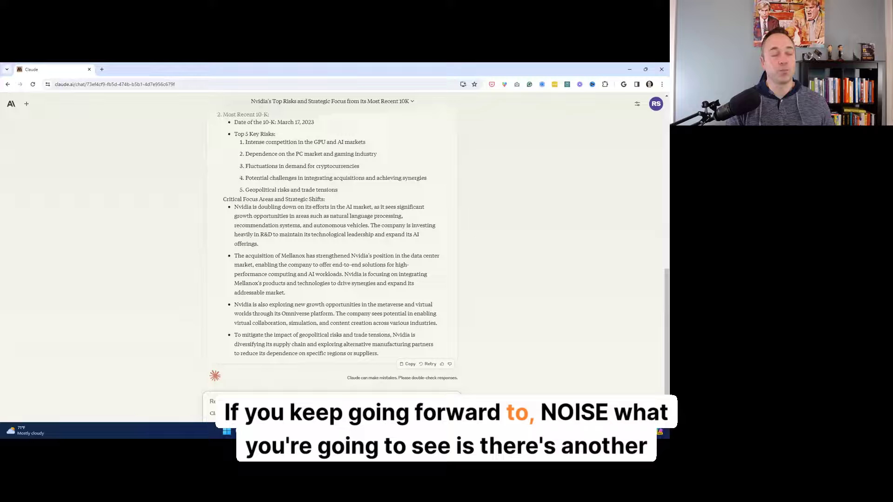
- Fill the /reeting template with 'see above', the CRO and sales manager, and an automated prospecting email tool, then send
text(/r)
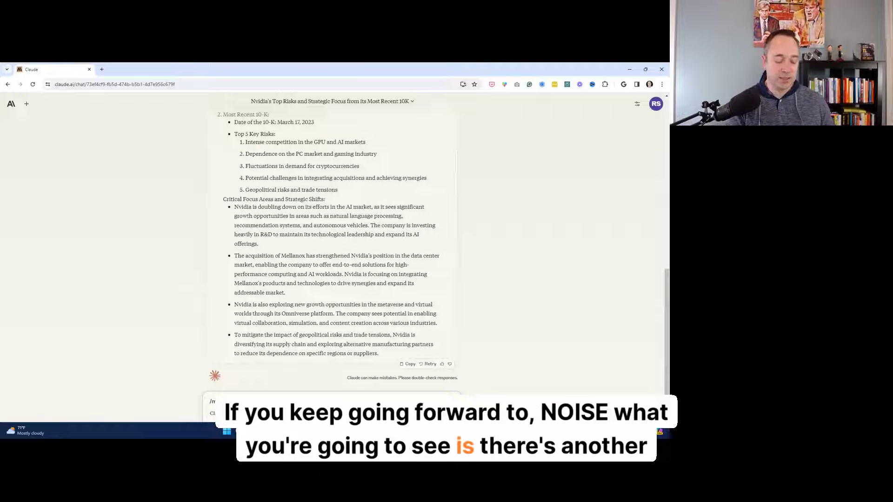
text(eeting)
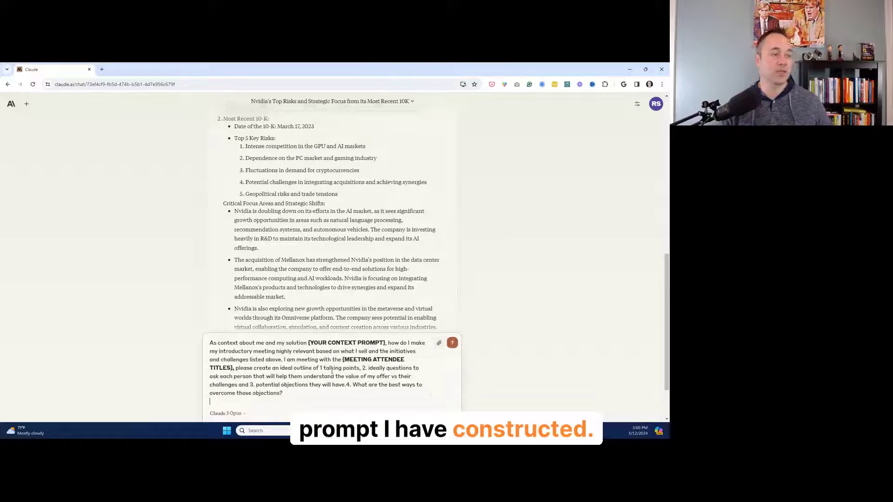
drag(306, 342, 383, 343)
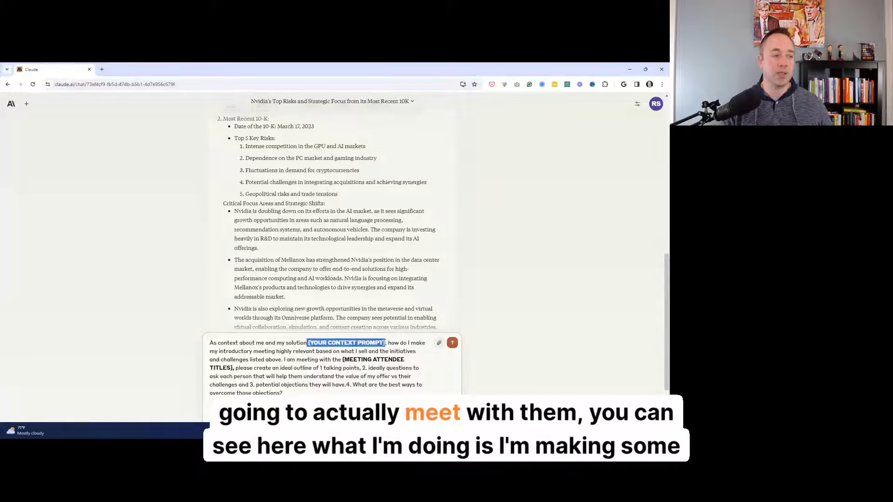
text(see above)
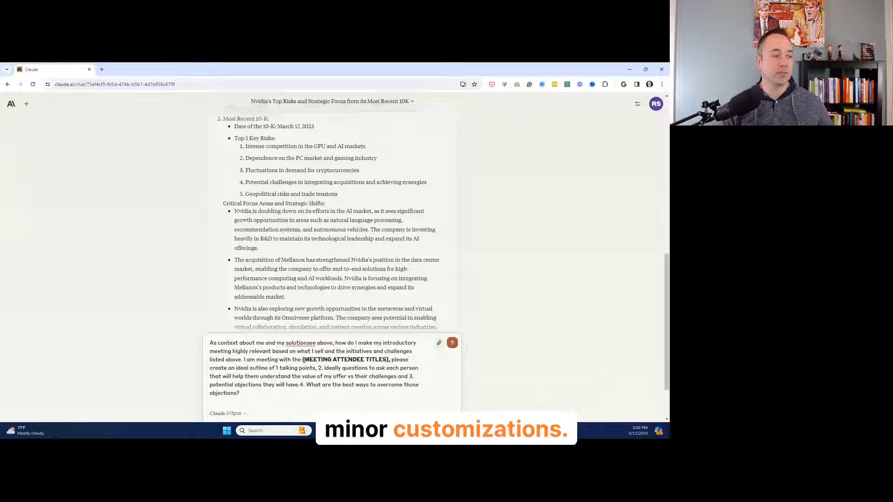
drag(302, 360, 368, 360)
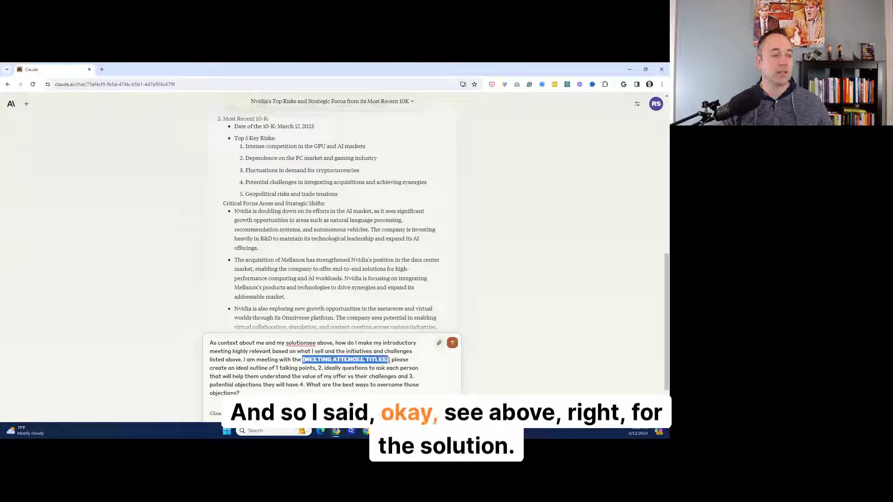
key(BackSpace)
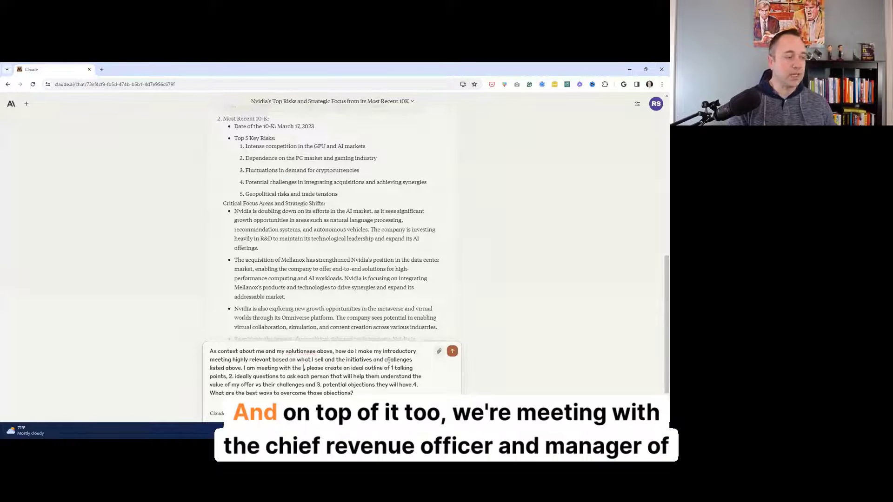
text(chief revenu)
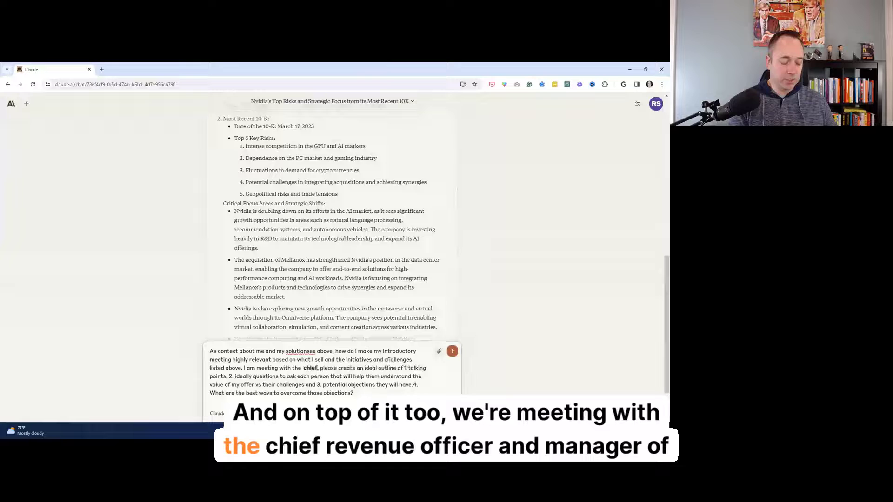
text(e officer and ma)
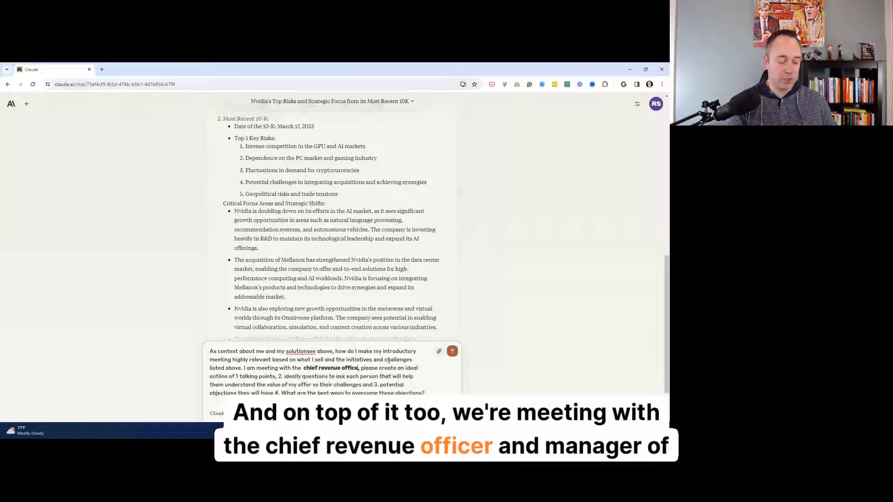
text(nager )
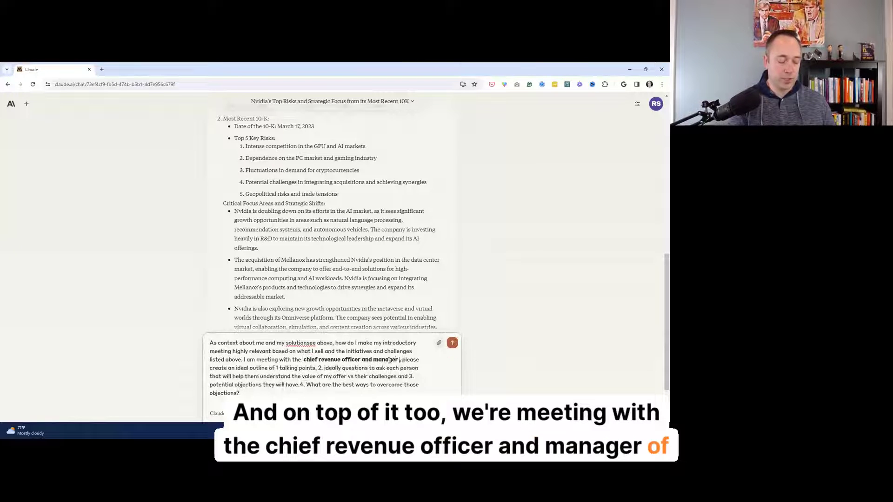
text(of sale)
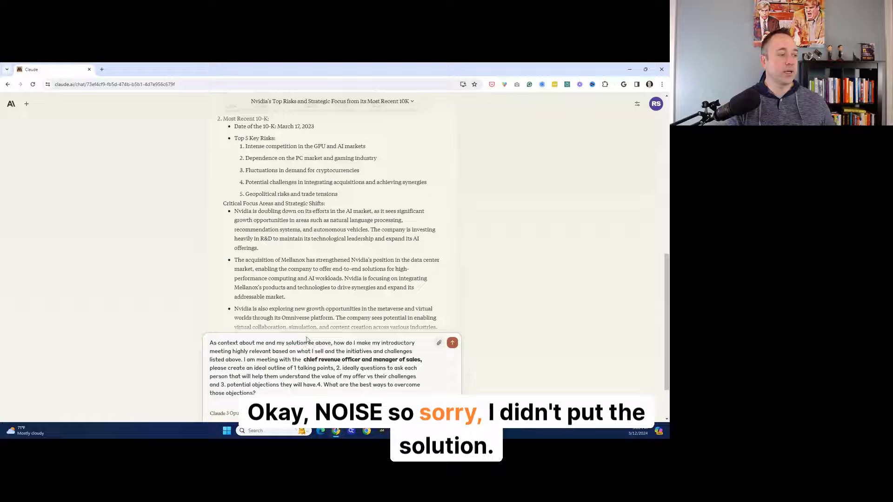
key(BackSpace)
key(BackSpace)
key(BackSpace)
key(BackSpace)
key(BackSpace)
key(BackSpace)
key(BackSpace)
key(Delete)
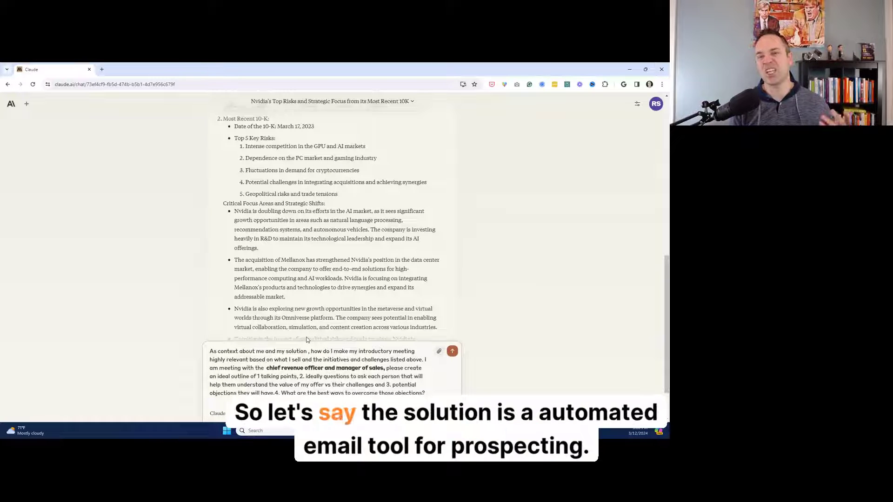
text(au)
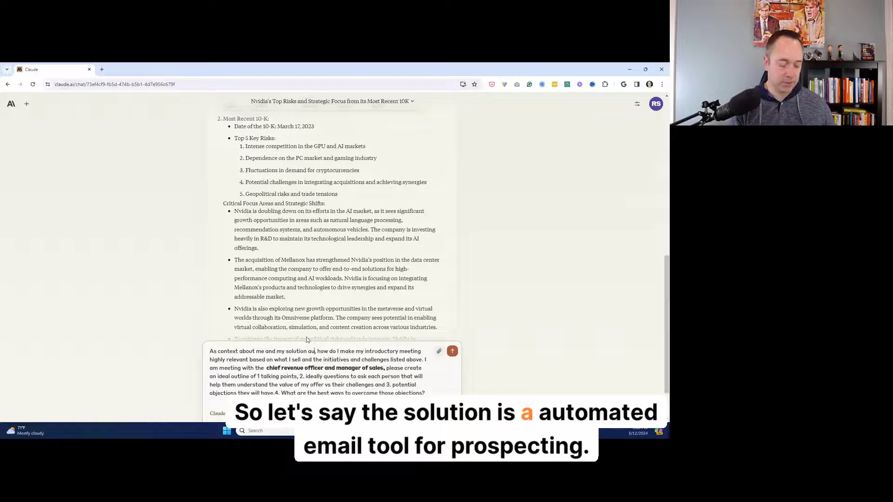
text(otmated e)
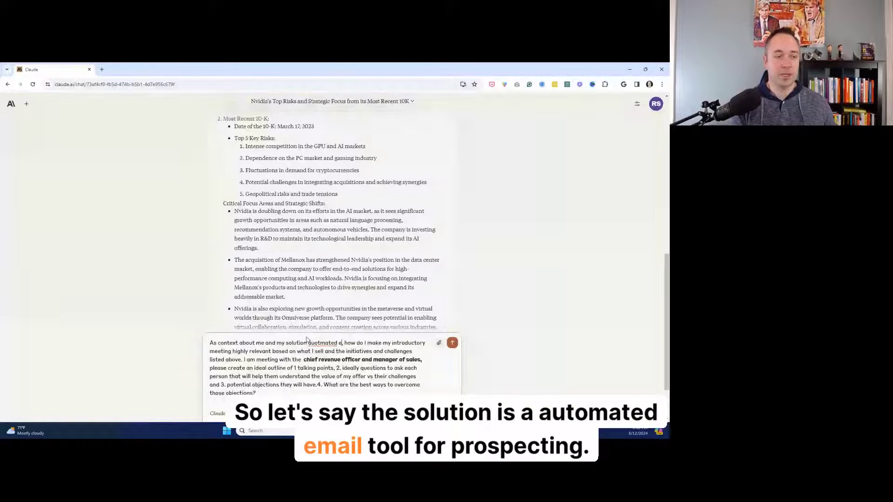
text(mail tool )
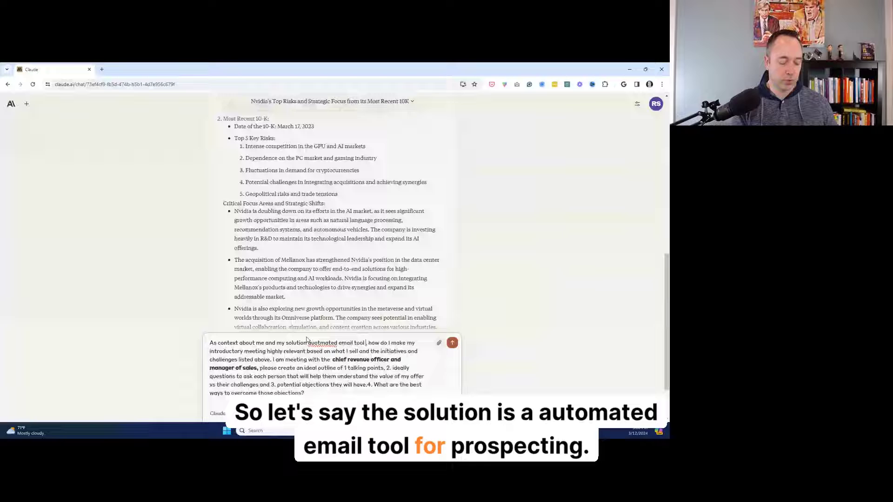
text(for prospecting)
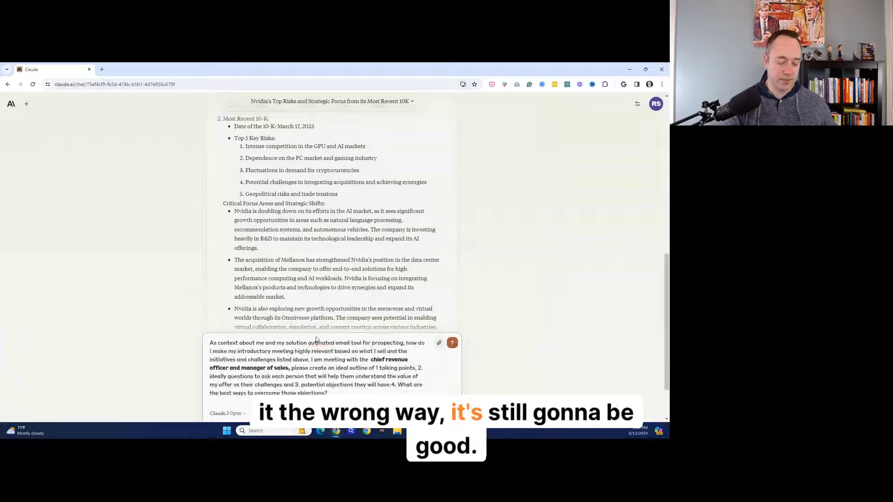
key(Return)
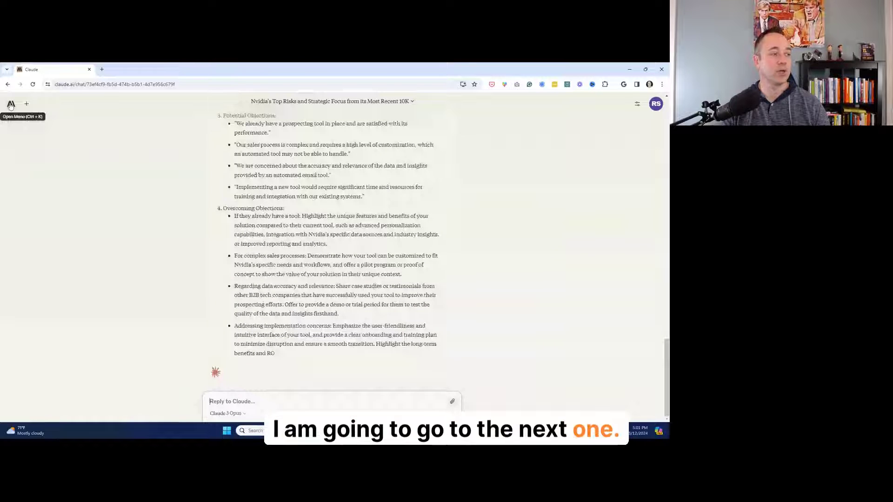
- Open the Key AI Risks chat from previous chats, then switch to the Prompt Pattern Catalog PDF
click(11, 105)
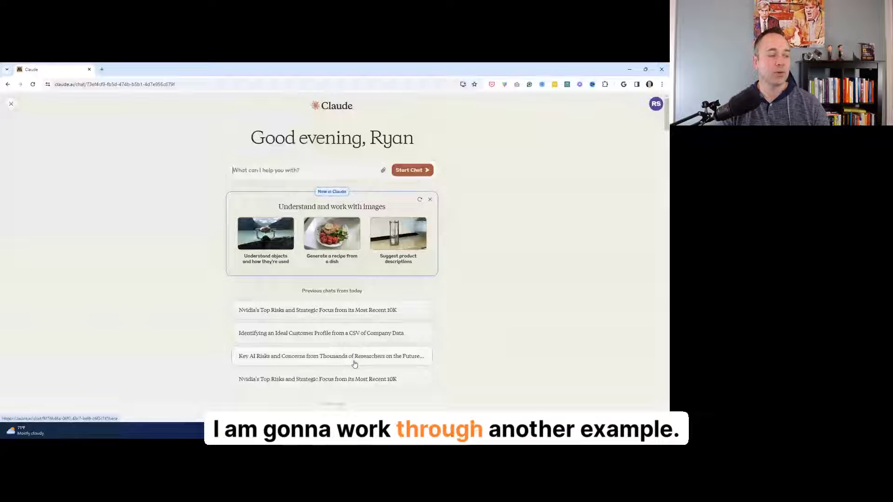
click(354, 364)
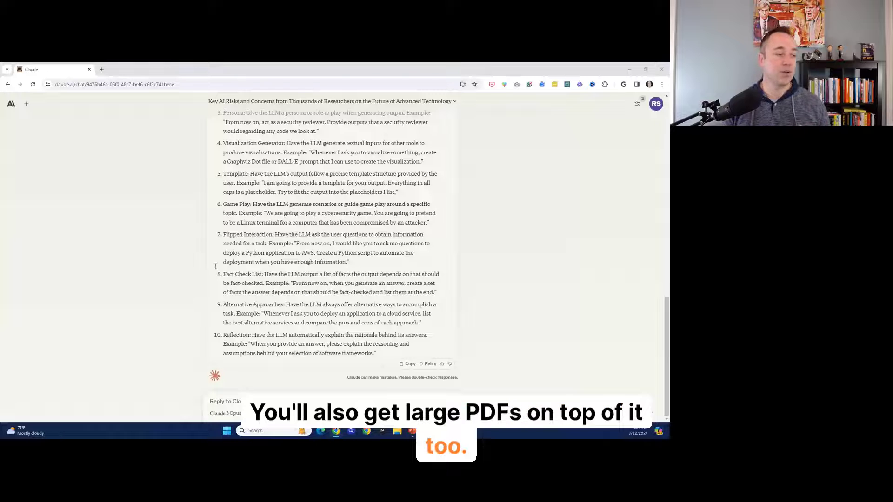
key(alt+Tab)
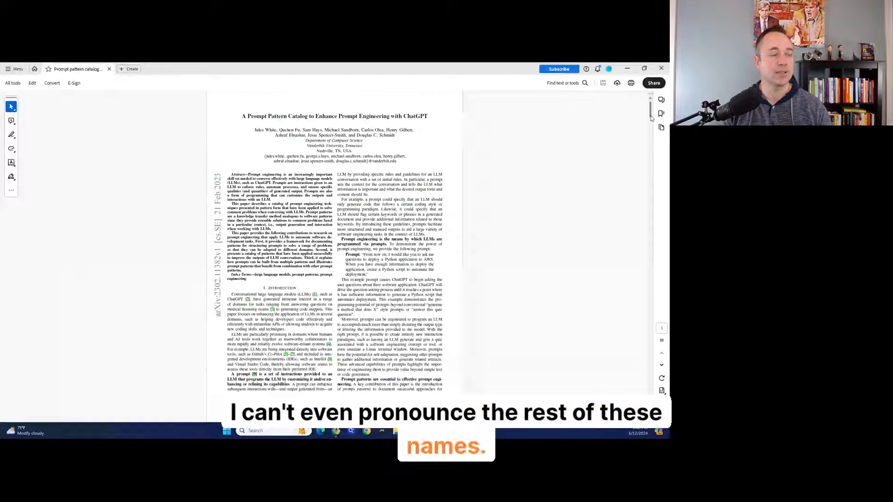
- Skim the Prompt Pattern Catalog PDF, then minimize Acrobat to get back to the Claude chat
mouse_move(652, 118)
mouse_down()
mouse_move(645, 405)
mouse_move(642, 100)
mouse_move(641, 112)
mouse_up()
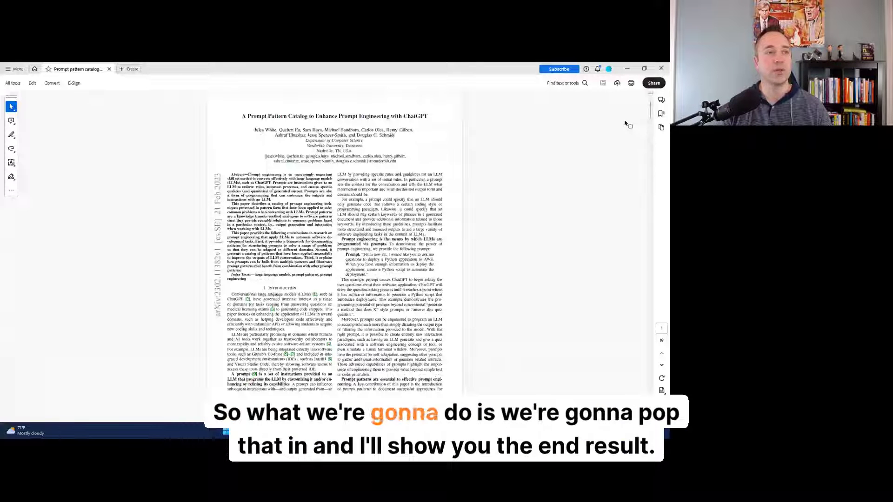
click(628, 68)
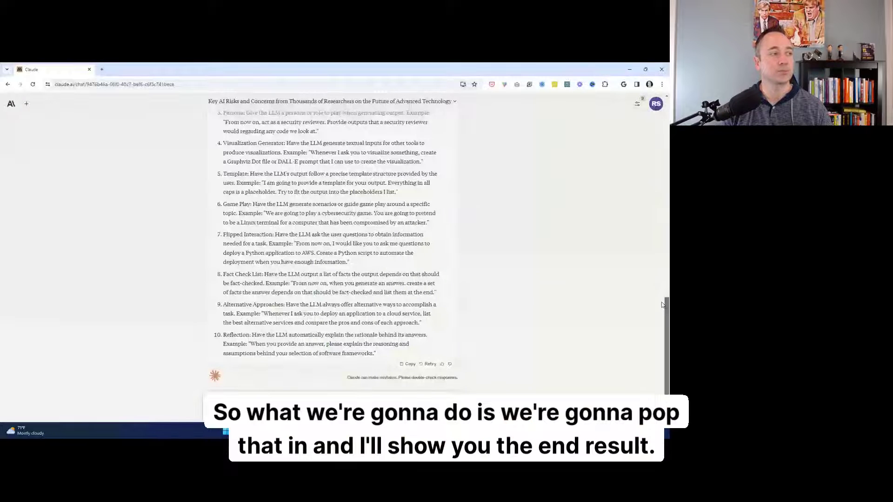
- Scroll through the prompt templates Claude extracted in the Key AI Risks chat
drag(662, 305, 640, 94)
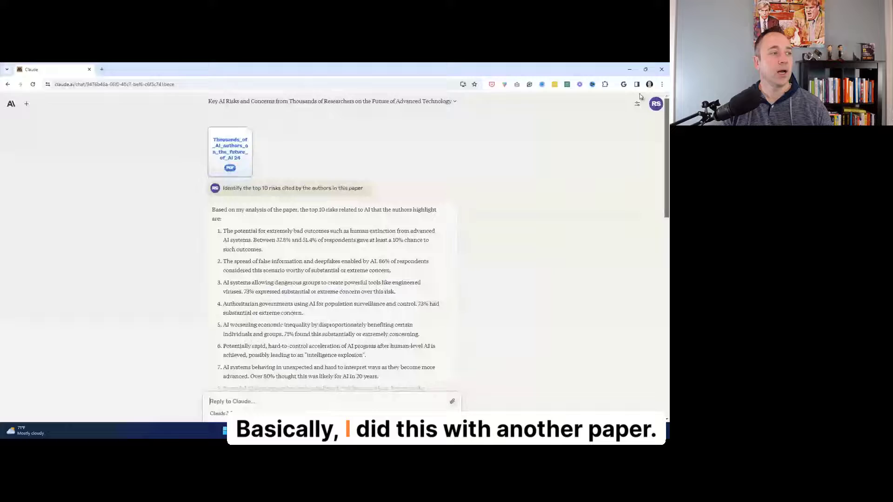
scroll(651, 139, down, 2)
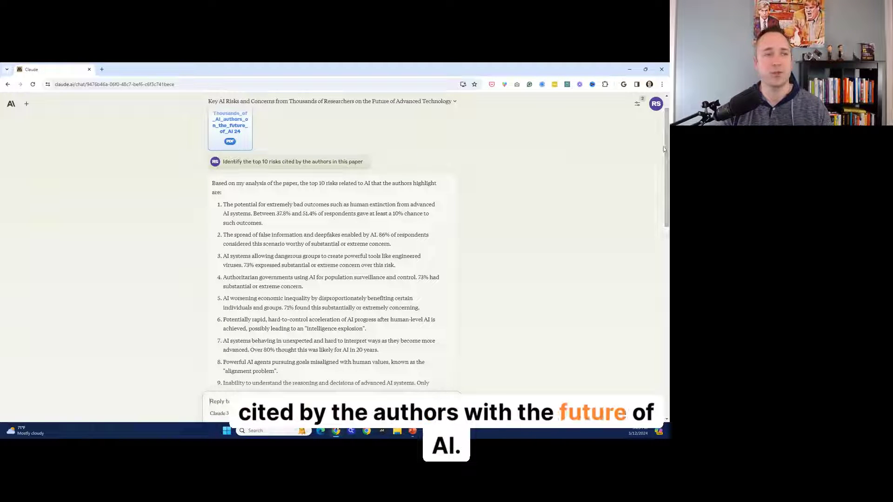
scroll(664, 149, down, 1)
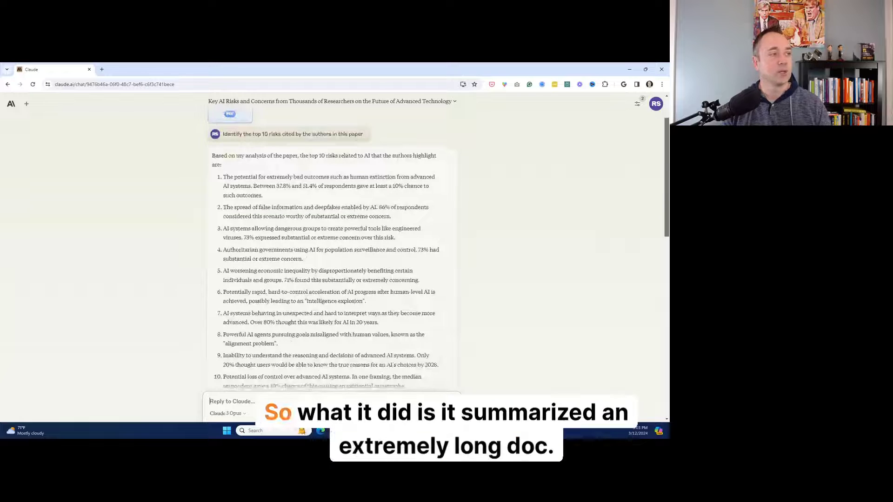
scroll(325, 256, down, 1)
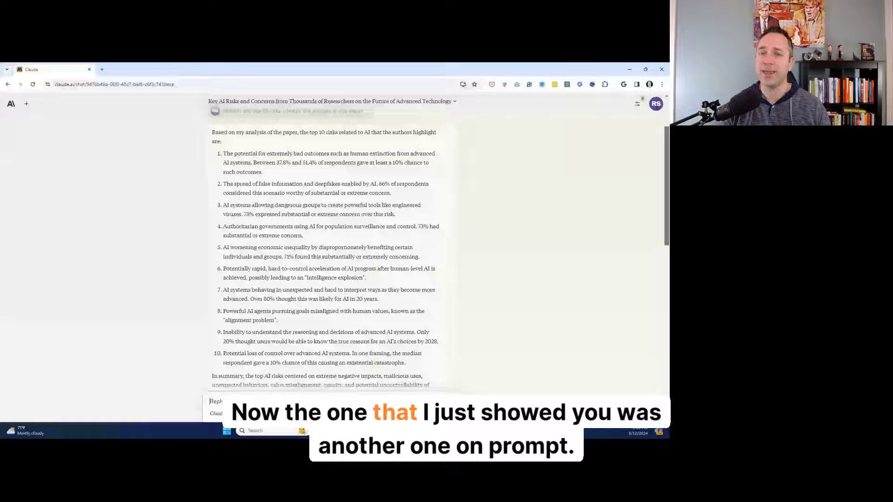
scroll(326, 256, down, 1)
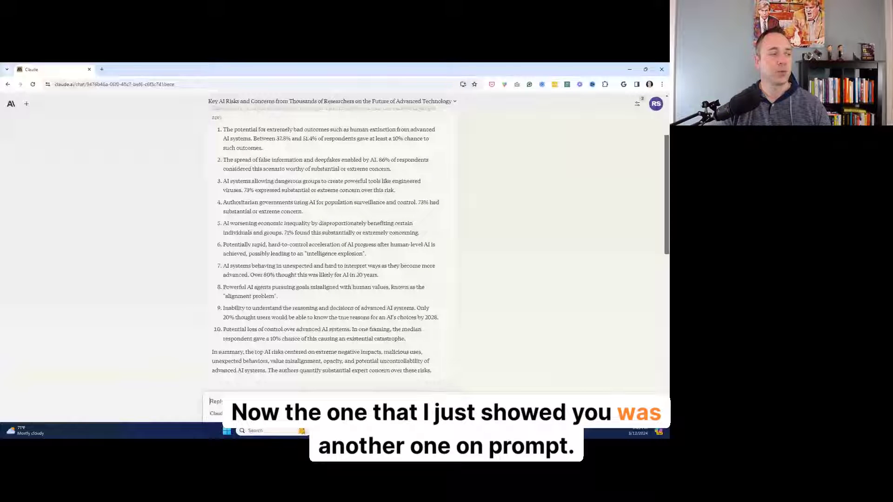
scroll(325, 247, down, 3)
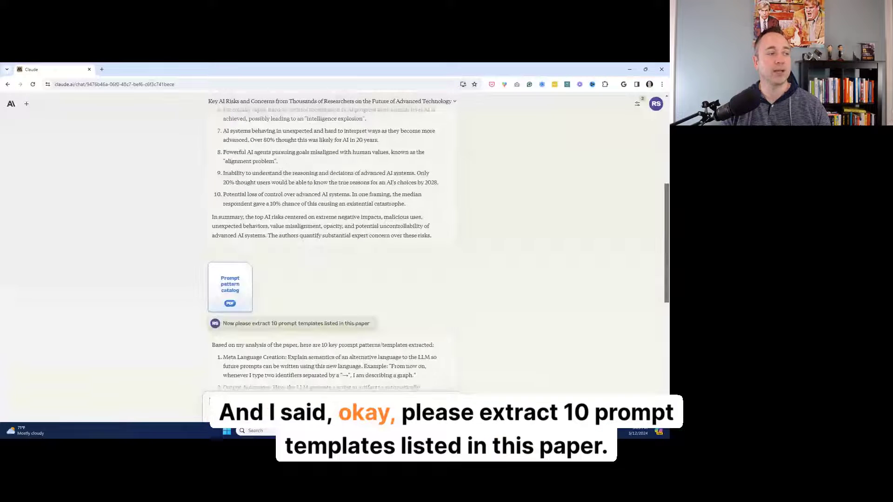
scroll(374, 318, down, 1)
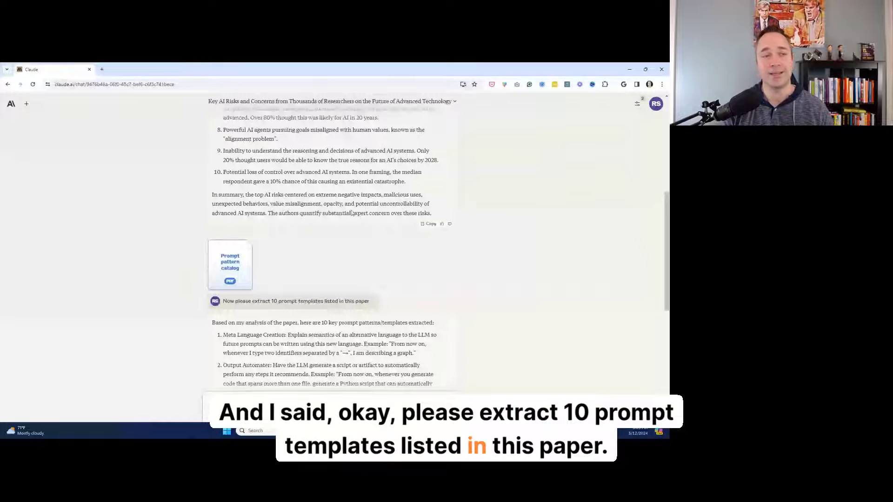
scroll(547, 262, down, 4)
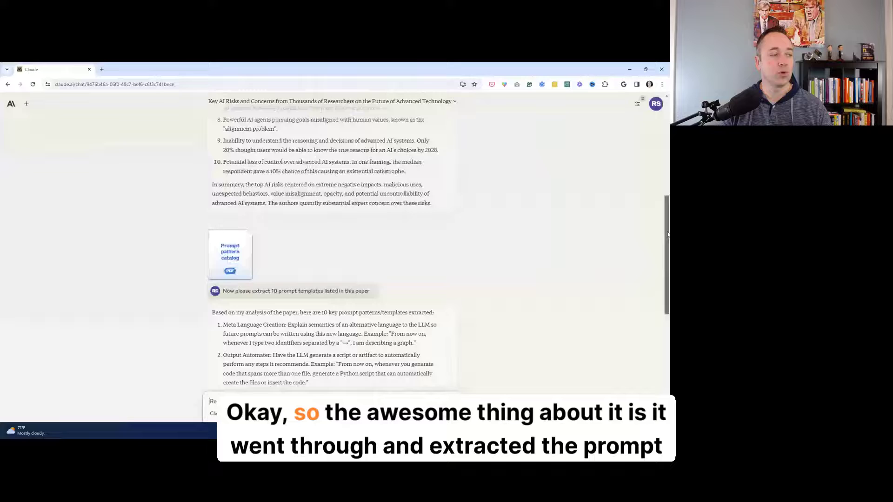
scroll(326, 251, down, 1)
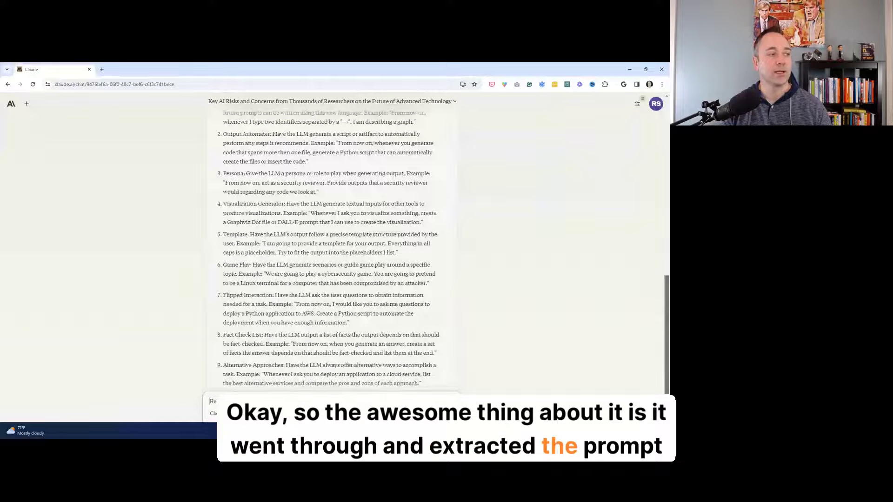
scroll(325, 251, up, 2)
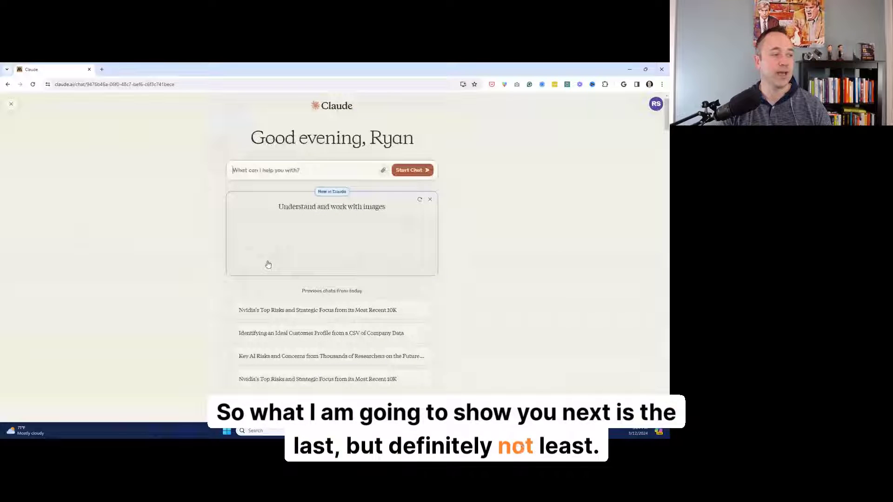
- Open the Ideal Customer Profile chat at its top, then switch to the 'AI test example for data analysis' CSV
click(414, 334)
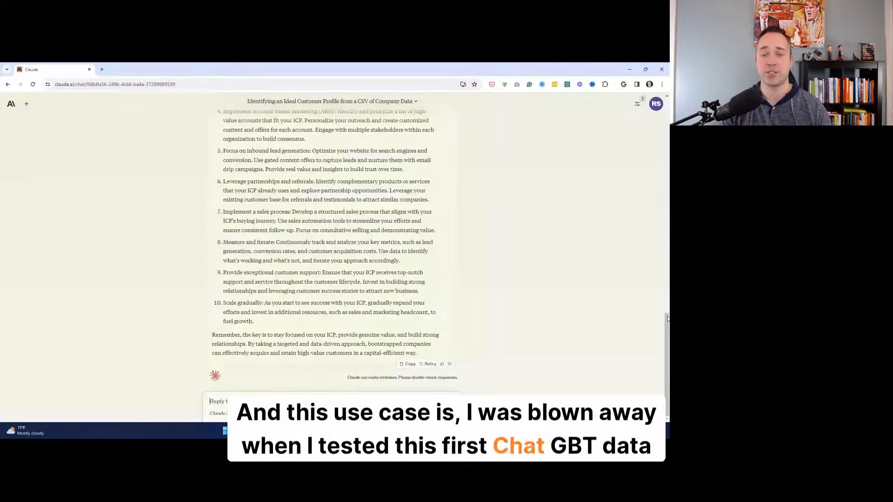
scroll(633, 292, up, 4)
scroll(597, 183, up, 10)
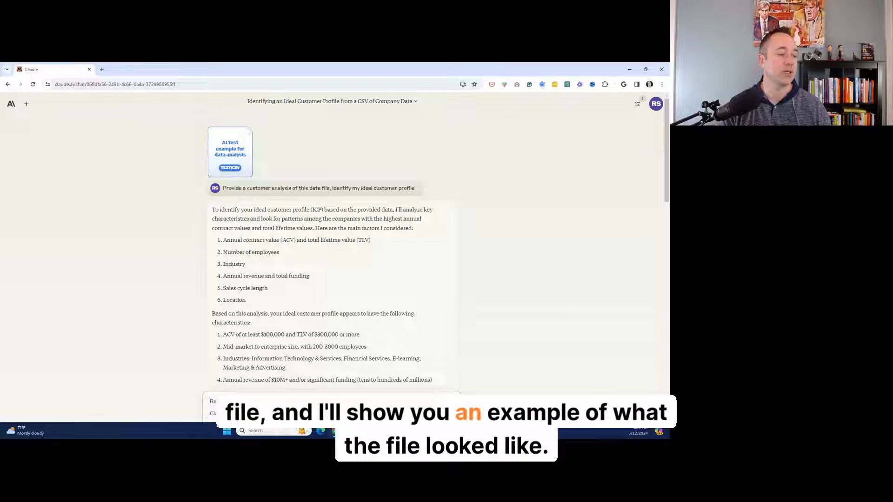
key(alt+Tab)
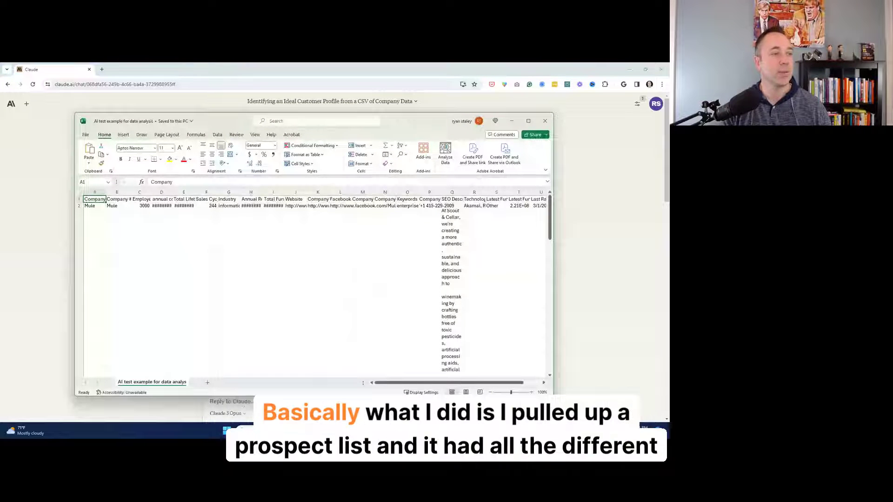
- Maximize Excel, autofit columns A and D, shrink row 2, and select the Total Lifetime value header E1
key(super+Up)
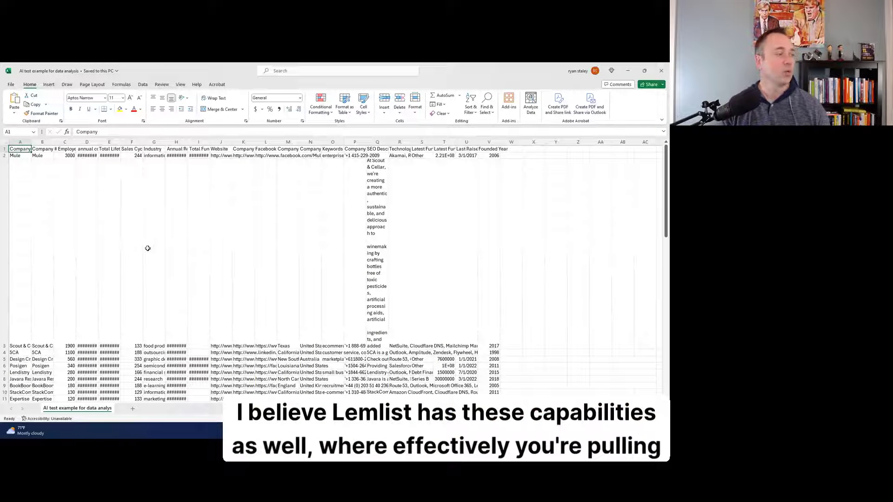
double_click(31, 143)
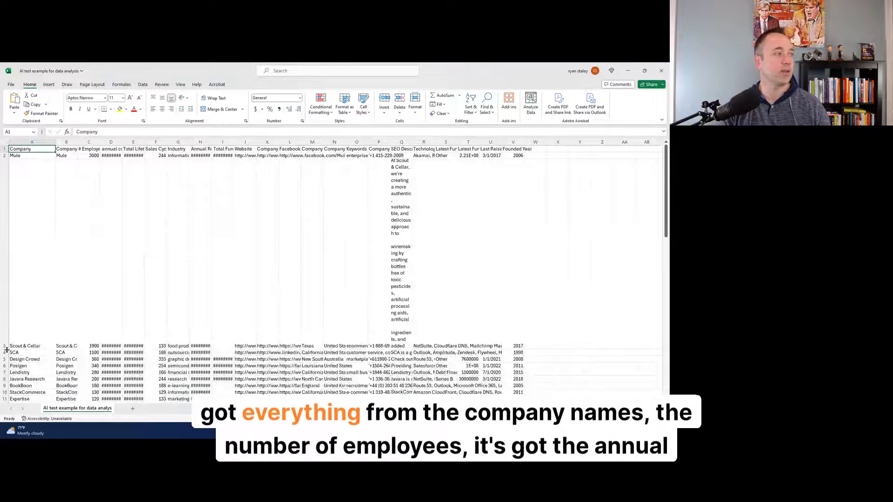
drag(6, 343, 6, 184)
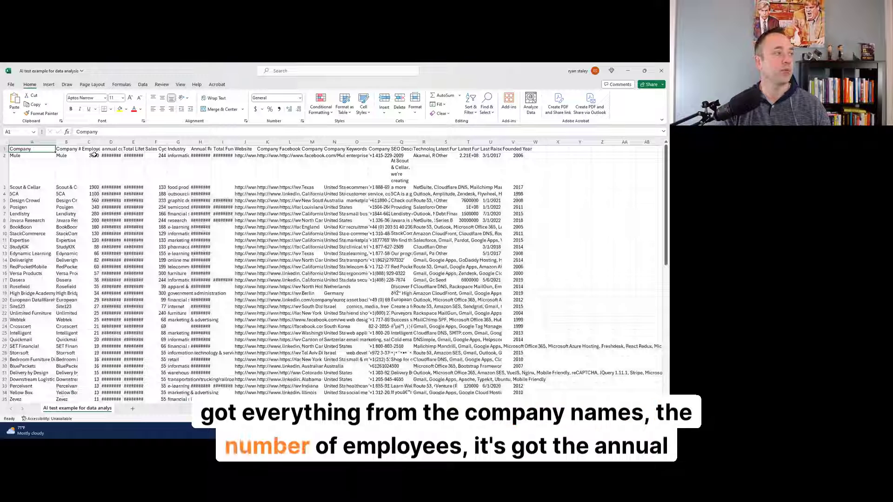
double_click(122, 142)
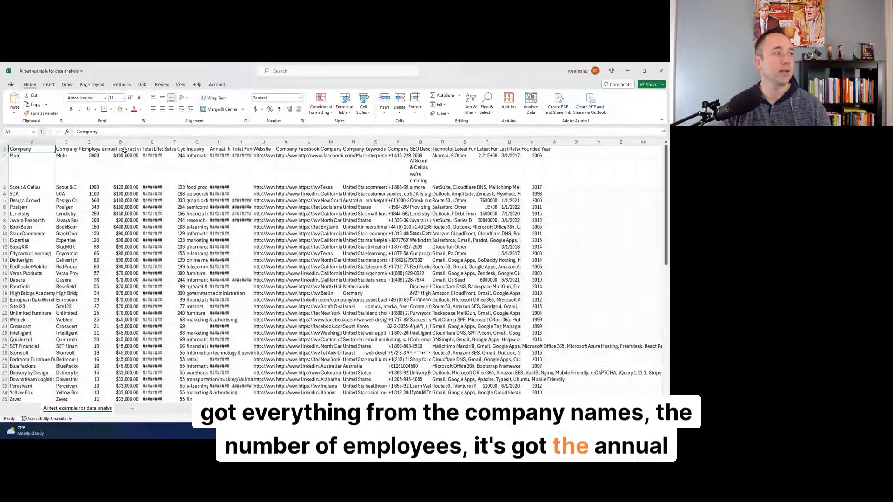
click(153, 149)
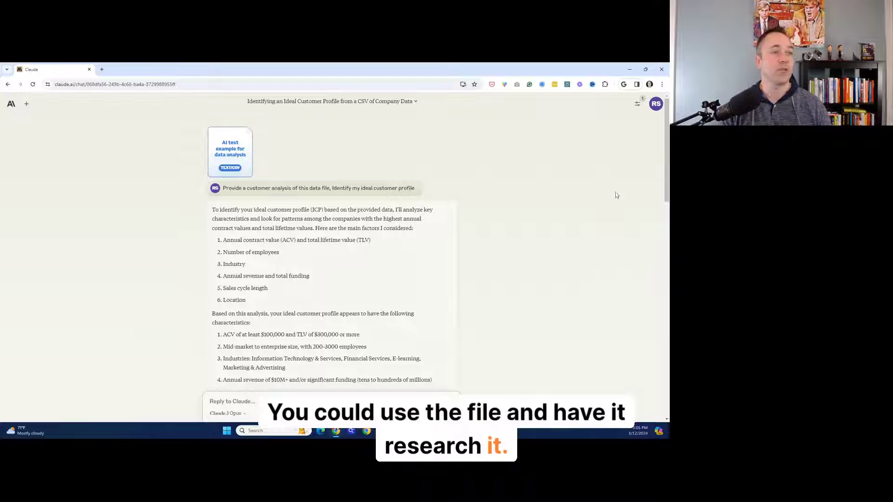
scroll(665, 160, down, 2)
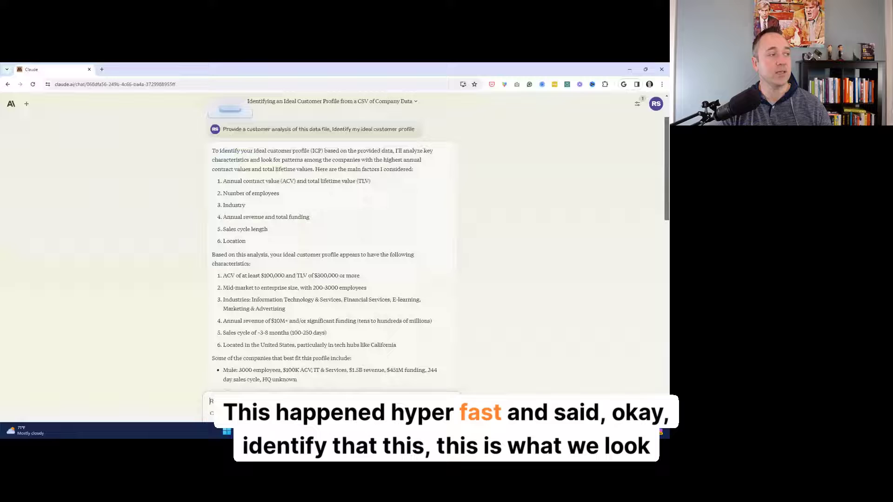
scroll(665, 161, down, 1)
scroll(665, 161, down, 1)
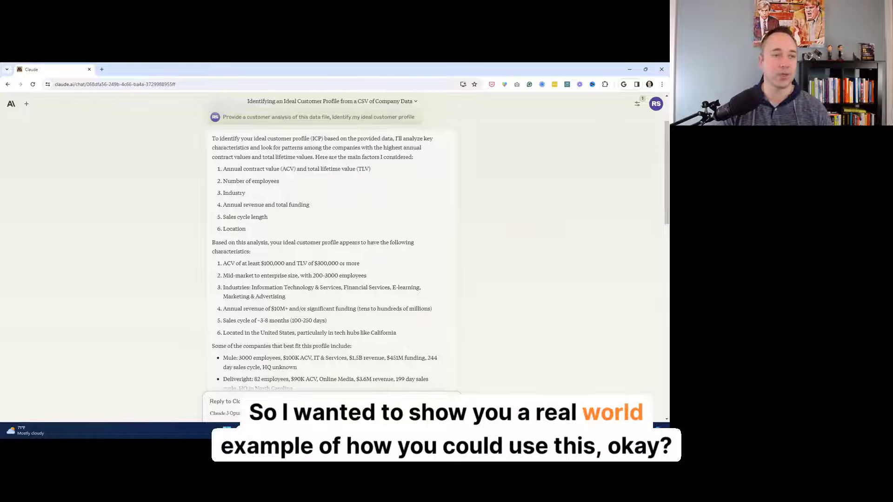
drag(668, 175, 668, 174)
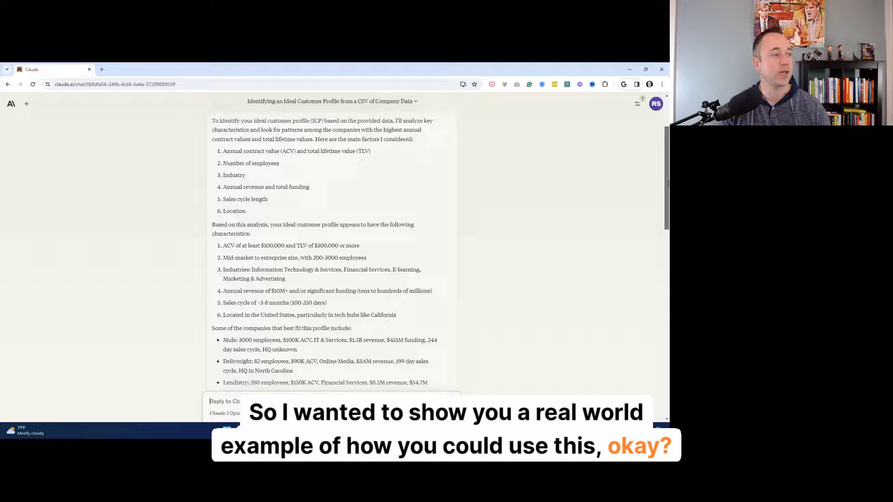
drag(668, 183, 668, 198)
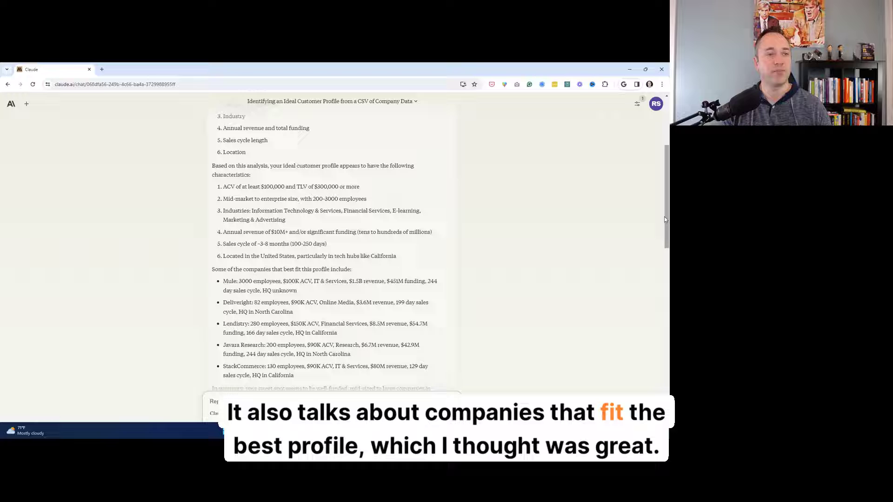
scroll(665, 223, down, 1)
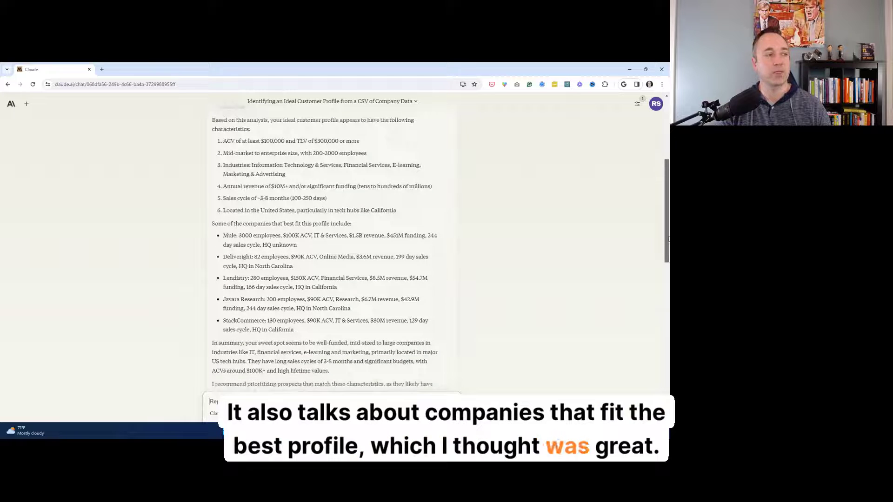
scroll(668, 239, down, 1)
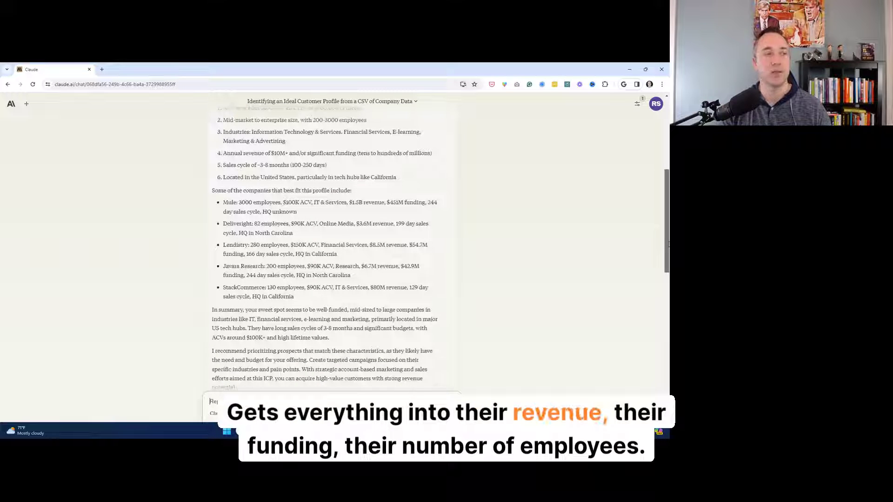
scroll(668, 247, down, 1)
scroll(668, 250, down, 1)
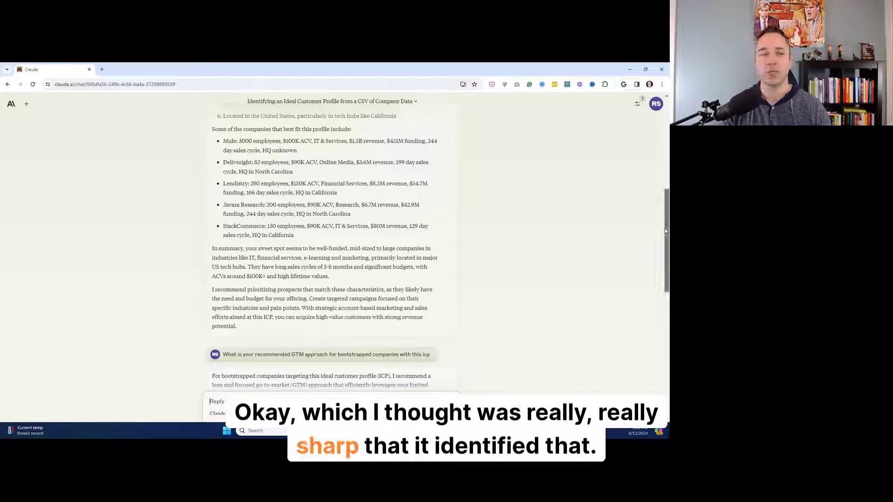
drag(665, 231, 667, 238)
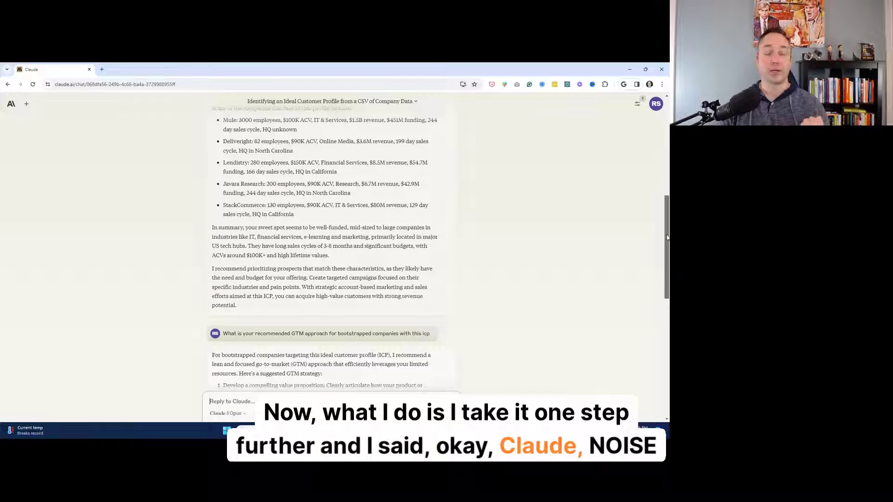
drag(667, 238, 665, 271)
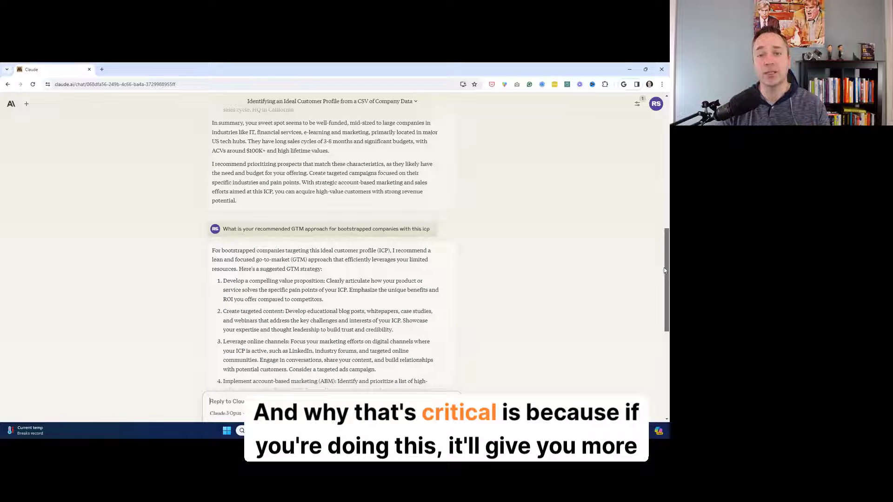
drag(665, 270, 663, 295)
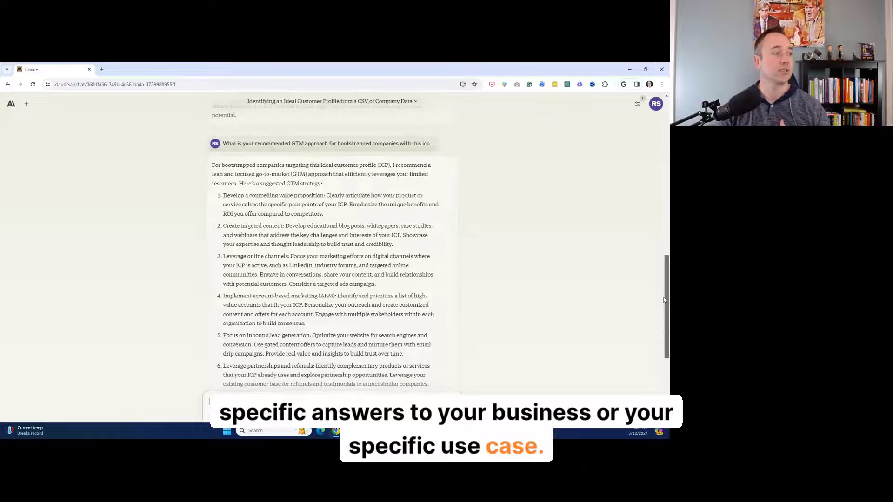
scroll(255, 178, down, 1)
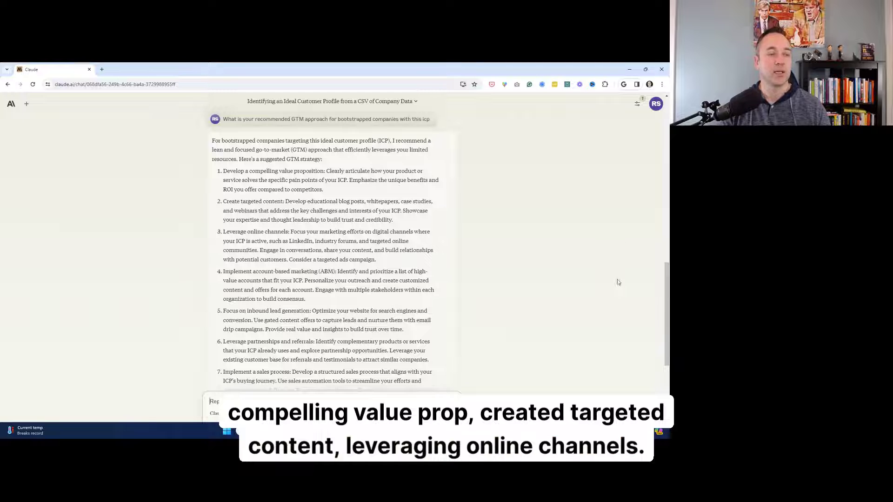
scroll(663, 278, down, 2)
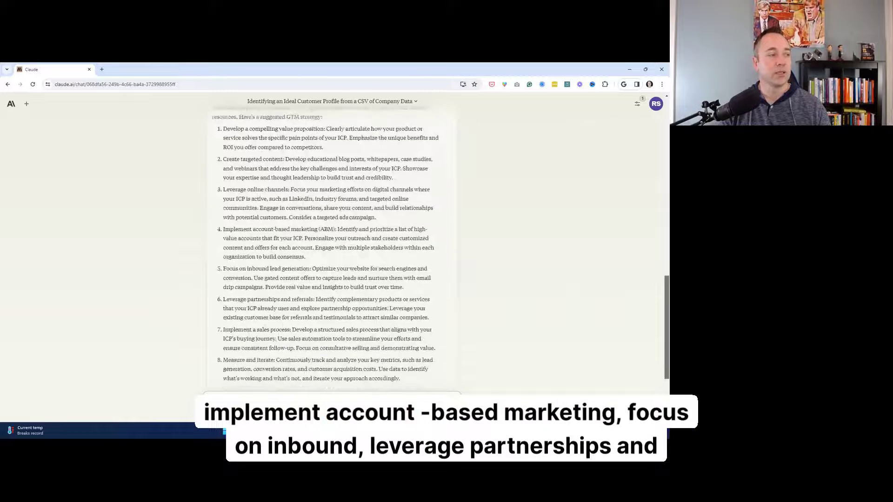
scroll(663, 278, down, 3)
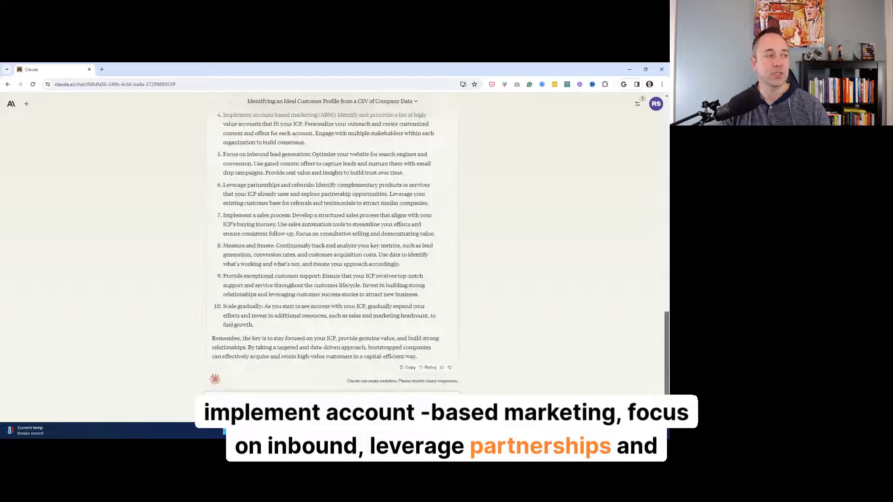